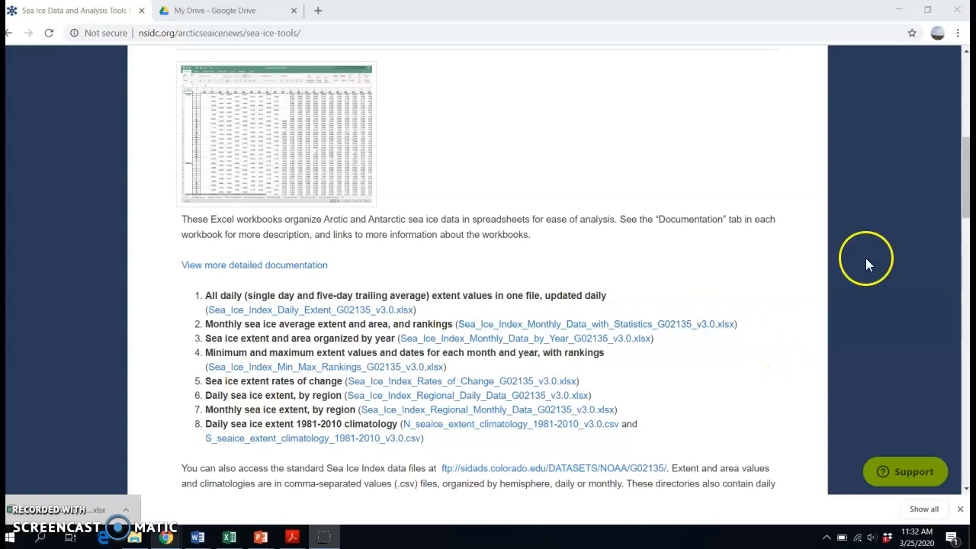
Download the workbook of sea ice extent and area organized by year, Sea_Ice_Index_Monthly_Data_by_Year_G02135_v3.0.xlsx
left_click_drag(970, 175, 936, 191)
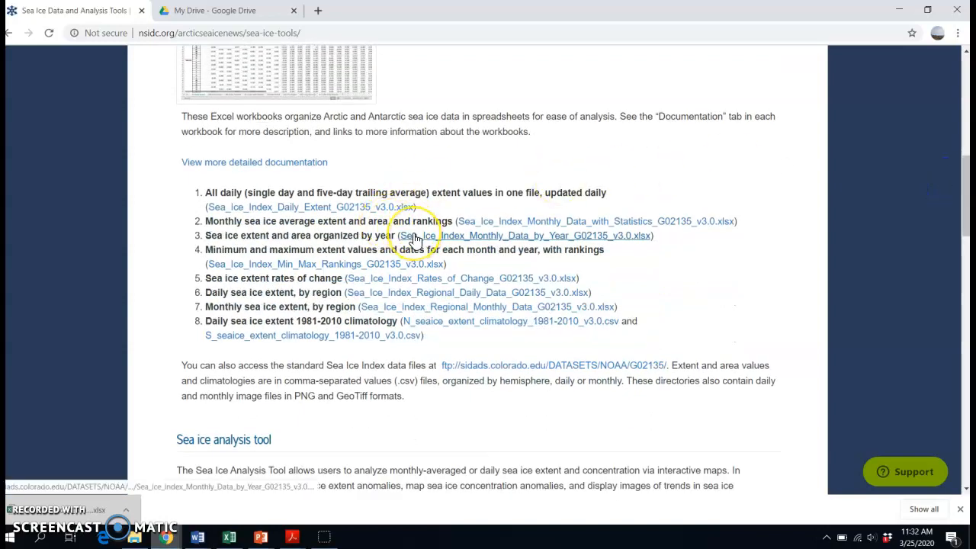
left_click(414, 240)
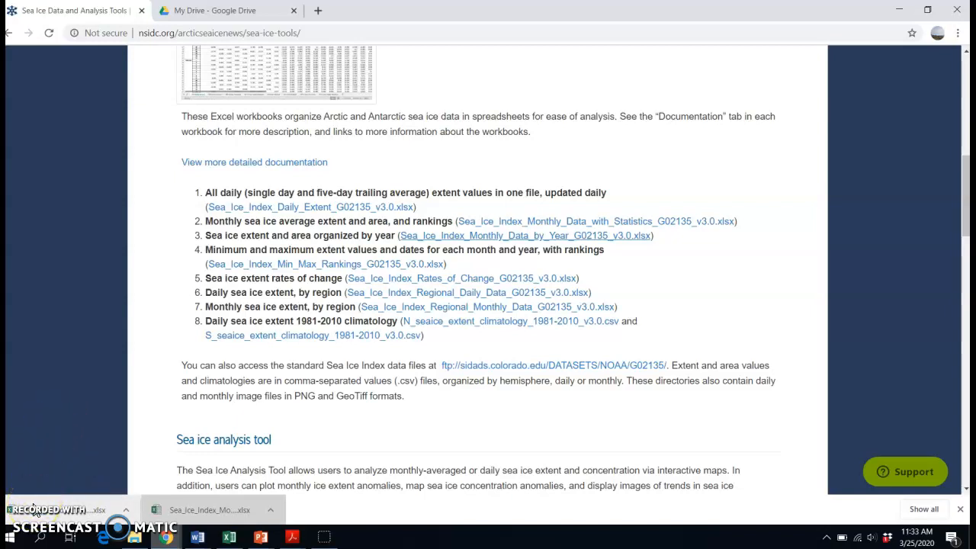
Switch to Google Drive and create a new blank Google Sheets spreadsheet
left_click(181, 12)
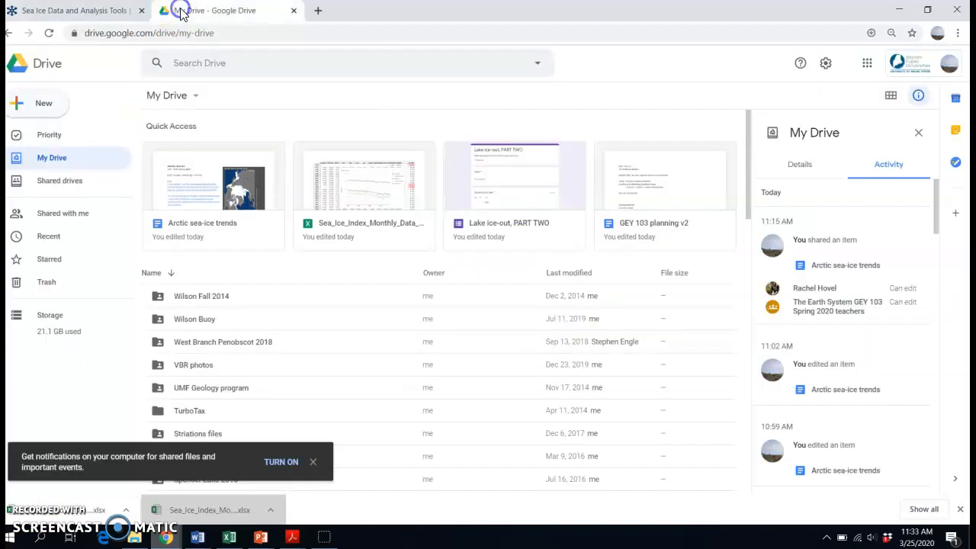
left_click(33, 98)
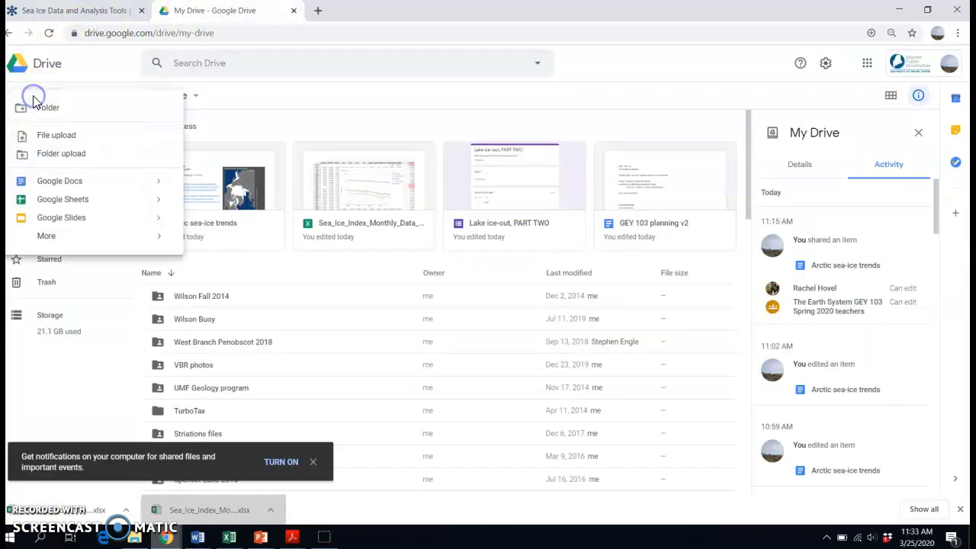
left_click(36, 202)
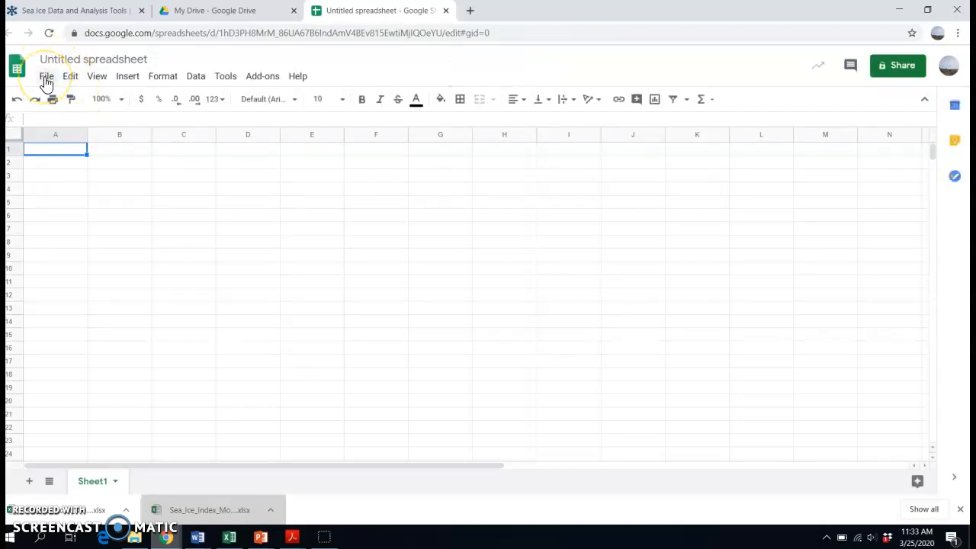
Upload the downloaded Sea_Ice_Index_Monthly_Data_by_Year workbook from the device and open it in Google Sheets
left_click(47, 78)
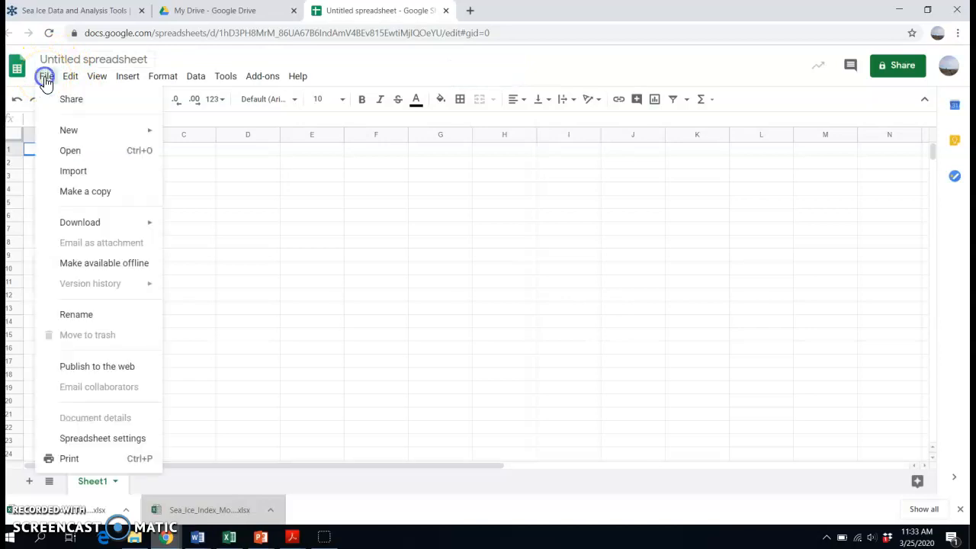
left_click(72, 154)
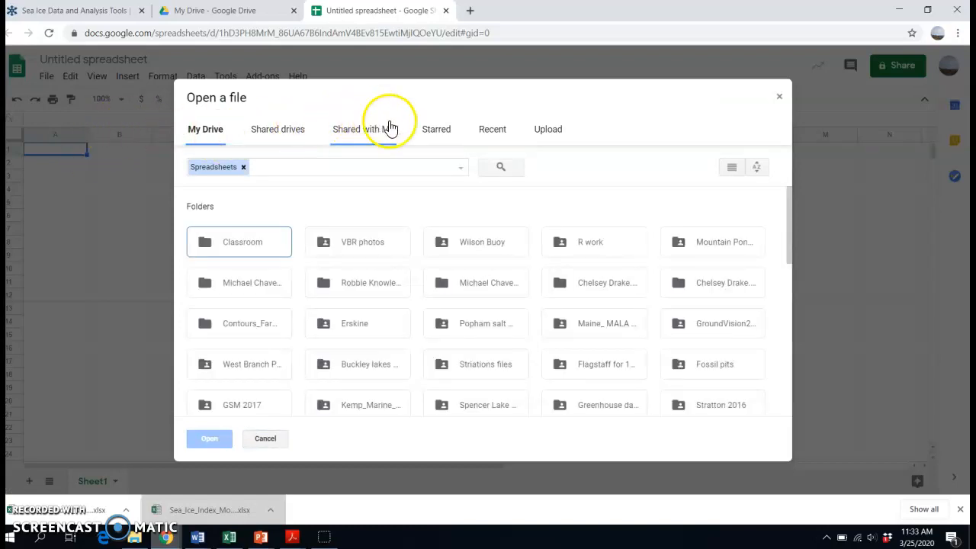
left_click(547, 129)
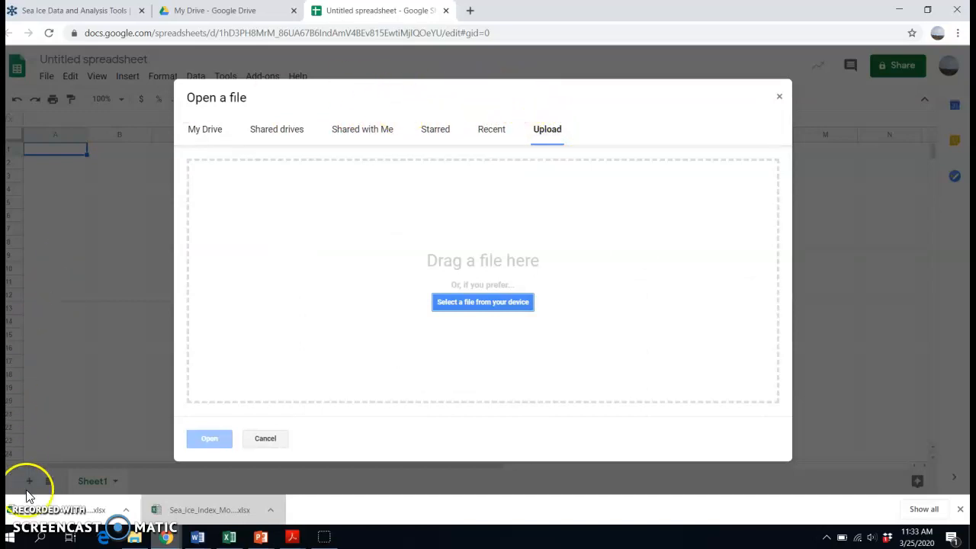
left_click_drag(25, 504, 455, 245)
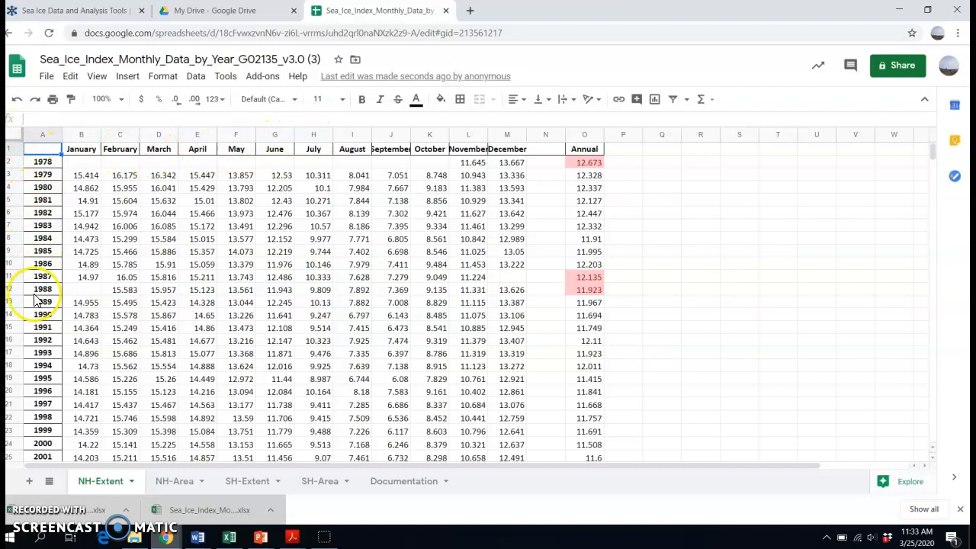
left_click(85, 353)
left_click(82, 316)
left_click(77, 263)
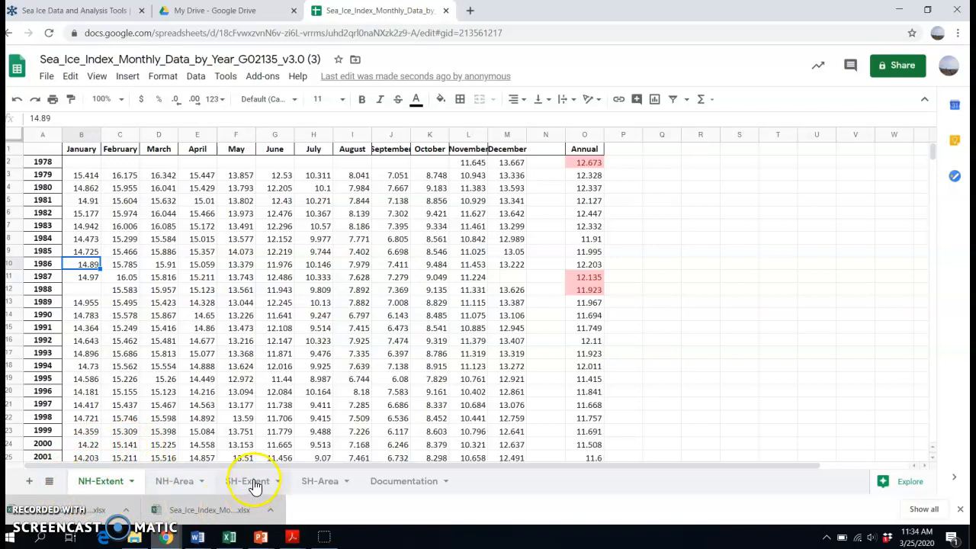
mouse_move(292, 538)
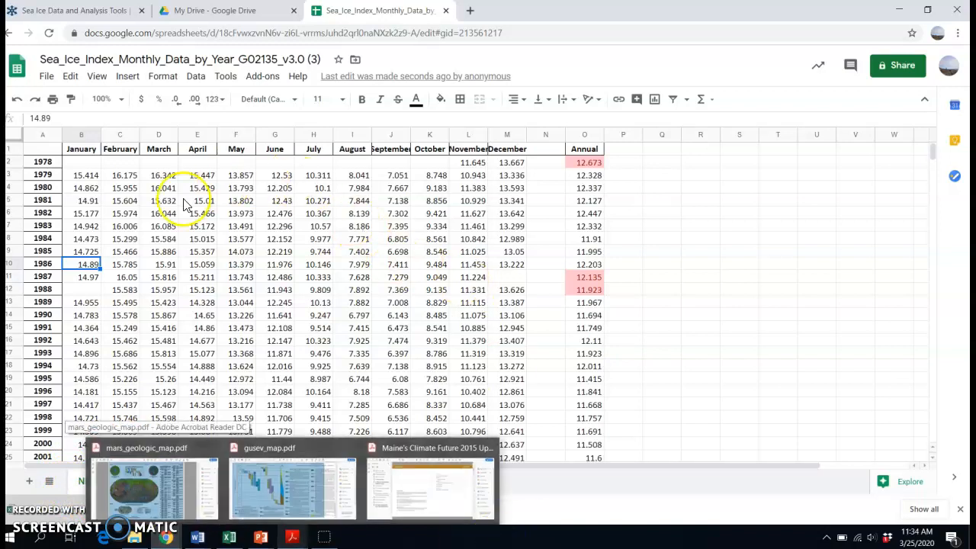
left_click(36, 175)
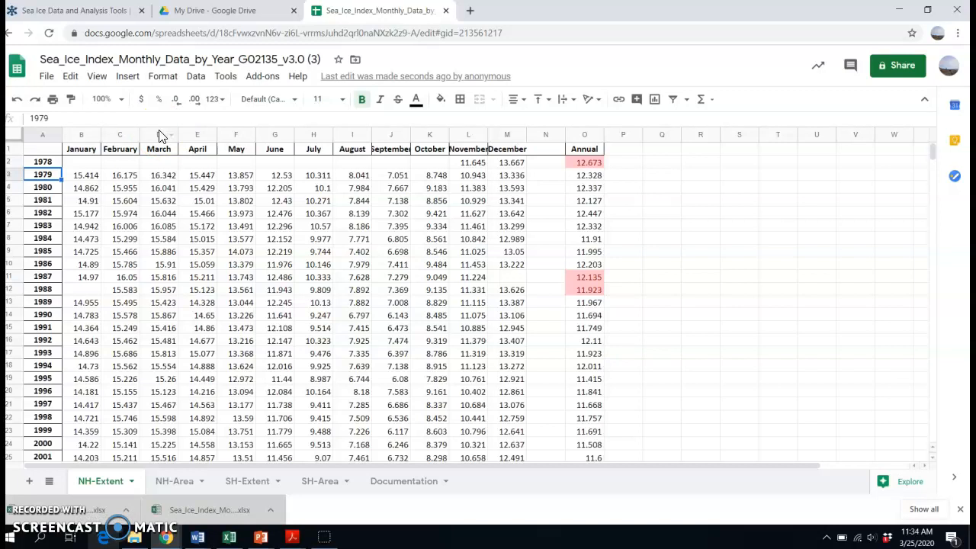
Insert a chart from the March column on the NH-Extent sheet
left_click(160, 136)
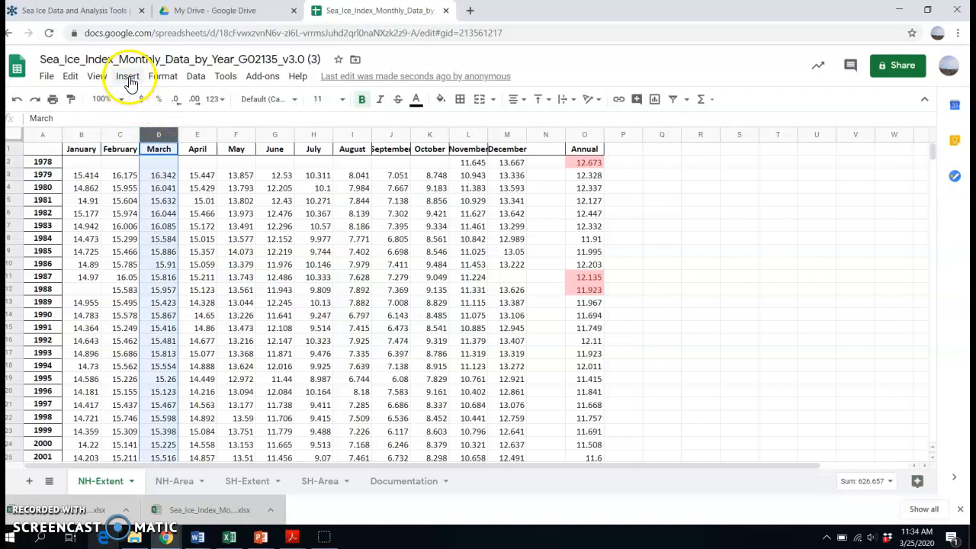
left_click(127, 78)
left_click(135, 153)
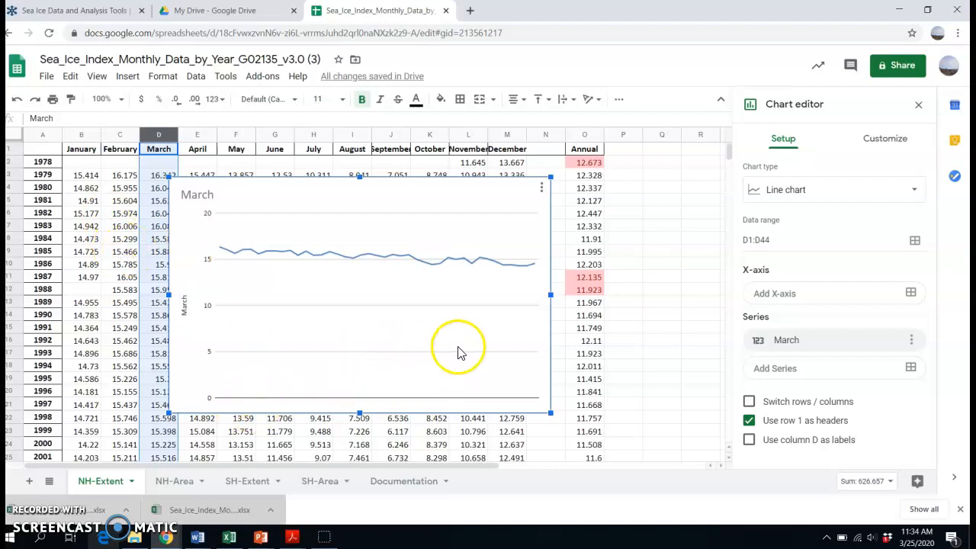
Set the chart's X-axis to the years 1979 to 2020, range 'NH-Extent'!A3:A44
left_click(795, 298)
left_click(503, 257)
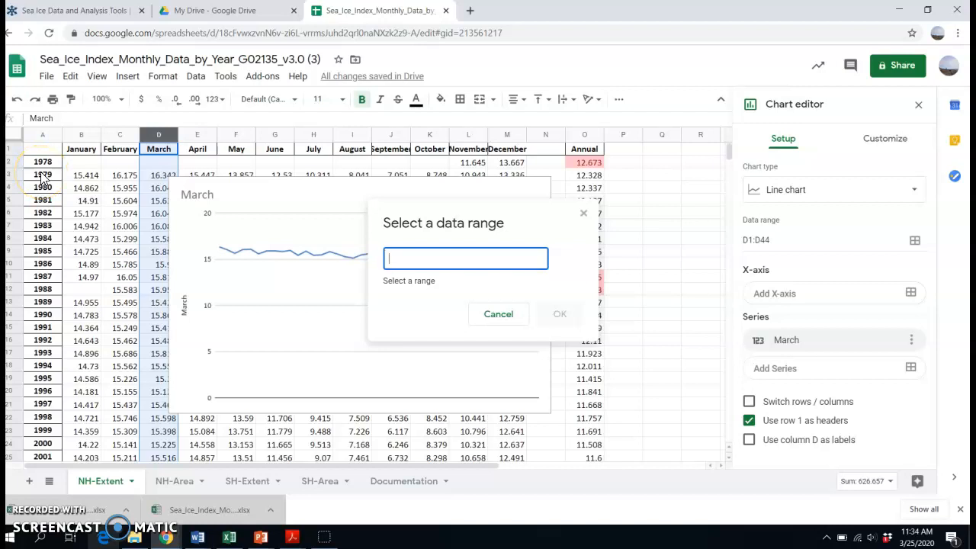
left_click_drag(42, 176, 33, 338)
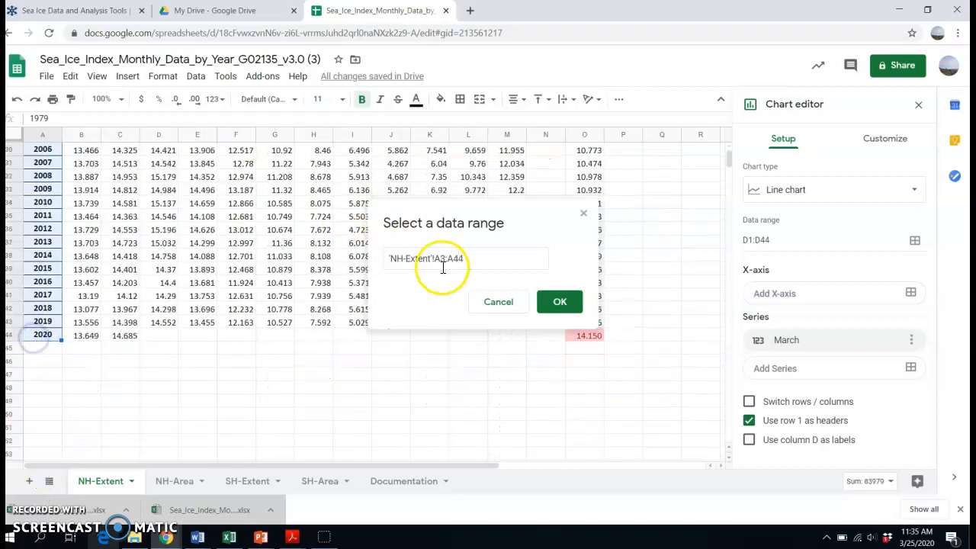
left_click(559, 304)
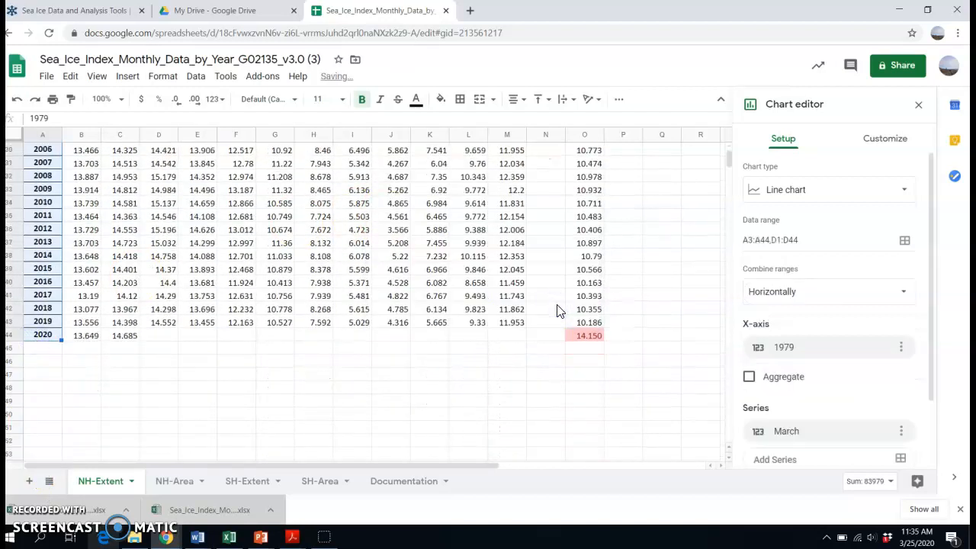
left_click_drag(728, 159, 730, 146)
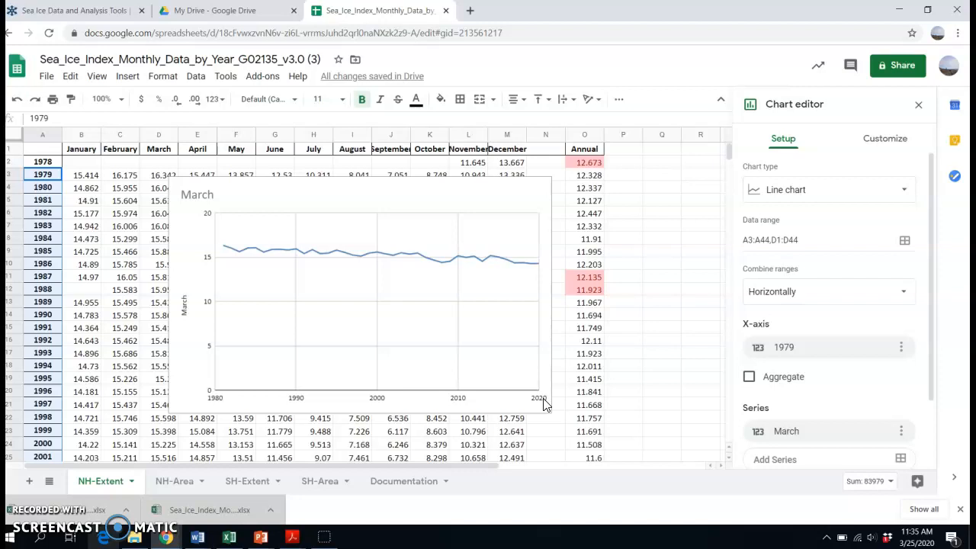
Add the October column as a second data series in the chart
left_click_drag(930, 205, 928, 246)
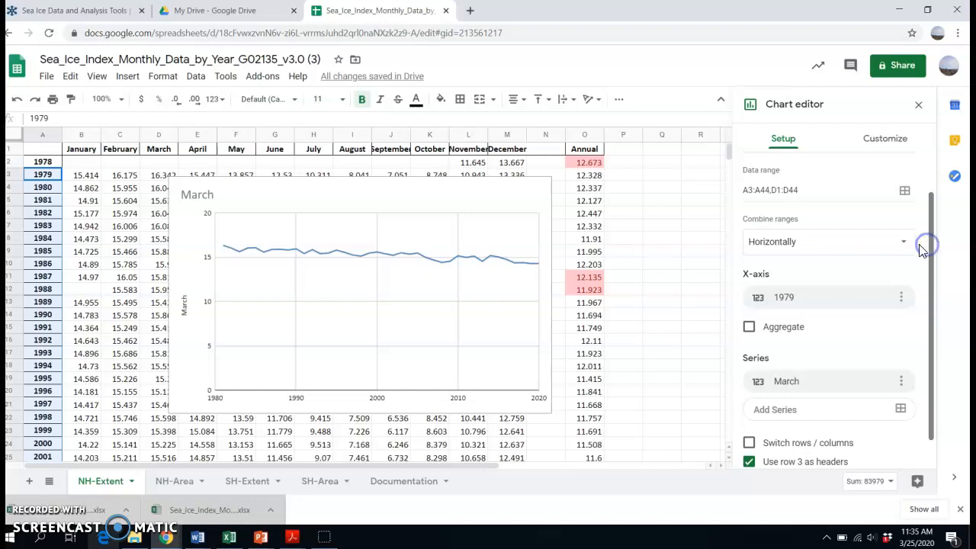
left_click(901, 409)
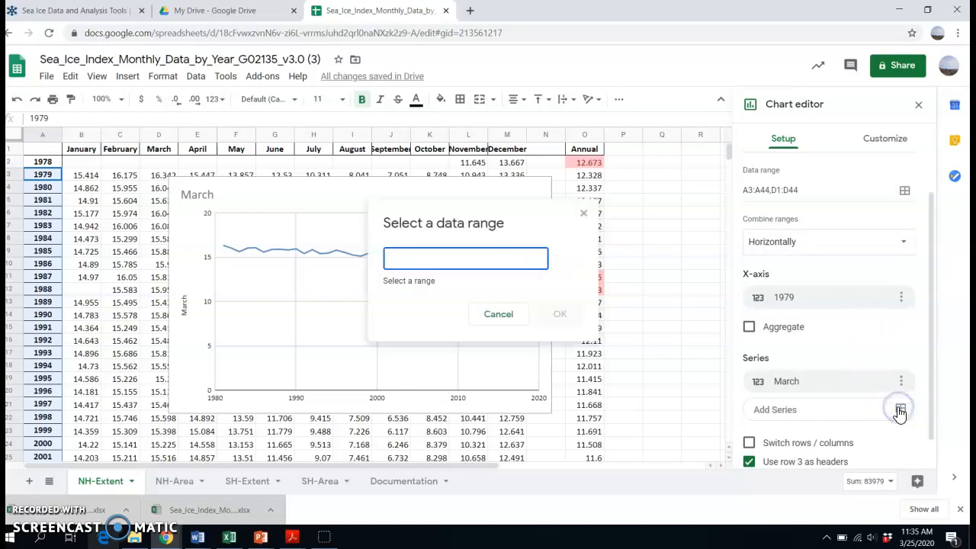
left_click(429, 135)
left_click(561, 303)
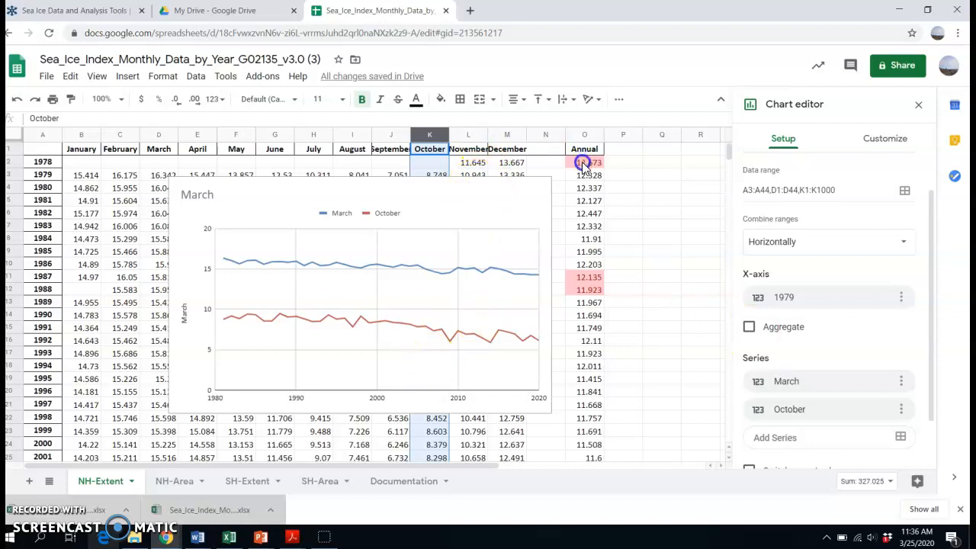
Add a linear trendline to all series of the March and October chart
left_click(513, 201)
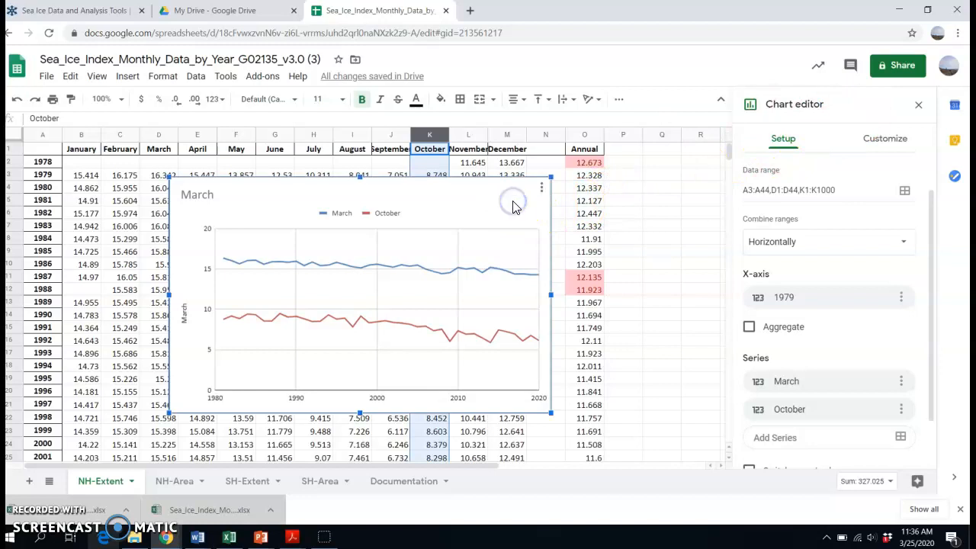
left_click(886, 142)
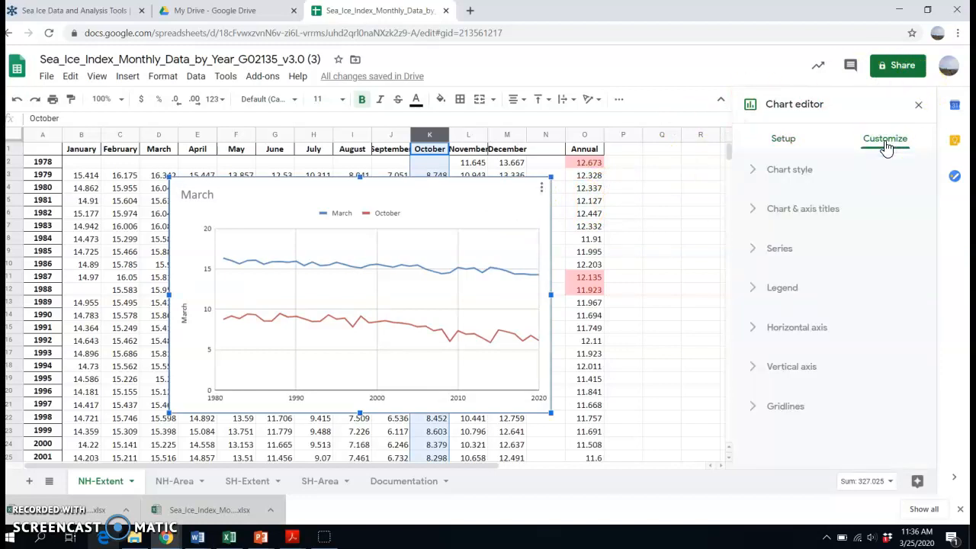
left_click(752, 249)
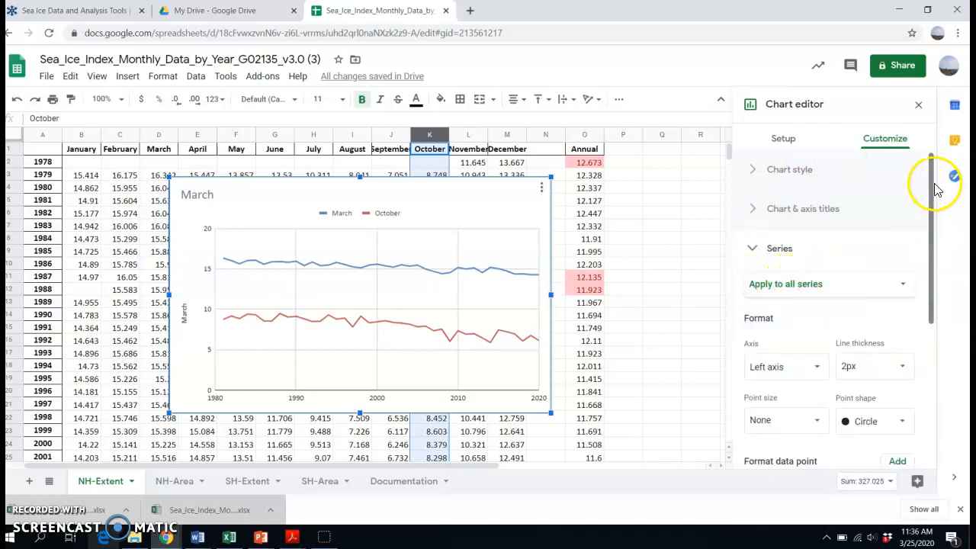
left_click_drag(932, 181, 924, 328)
left_click(749, 290)
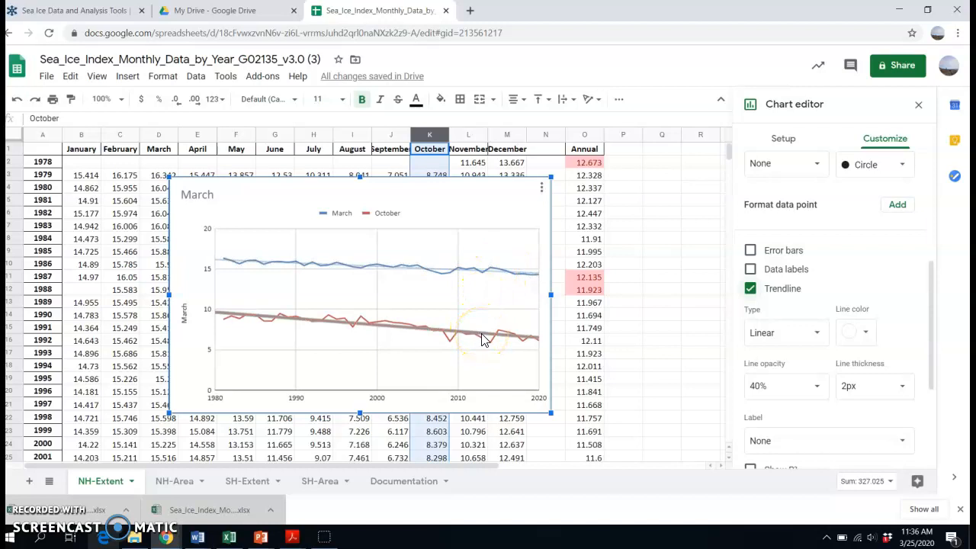
Label the trendlines with their equations and check the March and October equations in the legend
left_click(932, 284)
left_click_drag(932, 283, 928, 331)
left_click(902, 319)
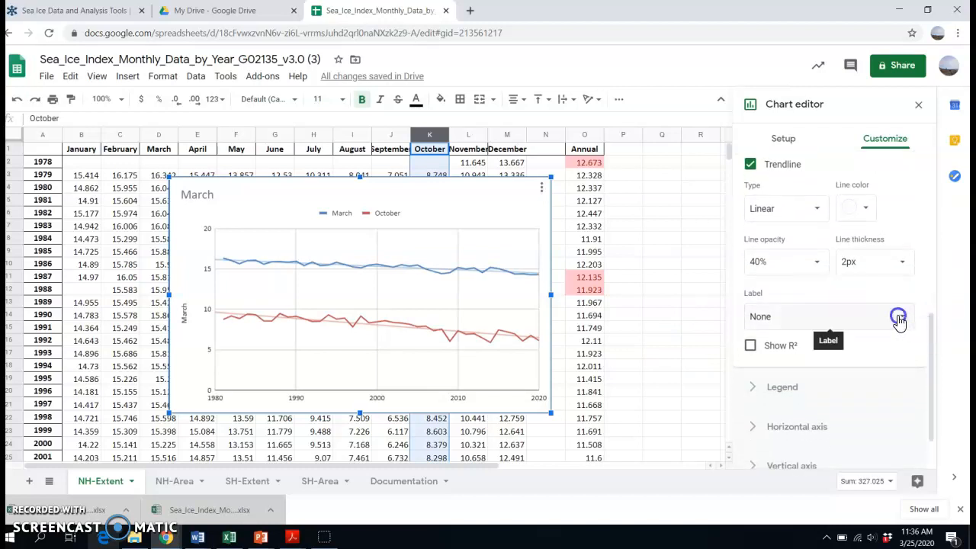
left_click(806, 358)
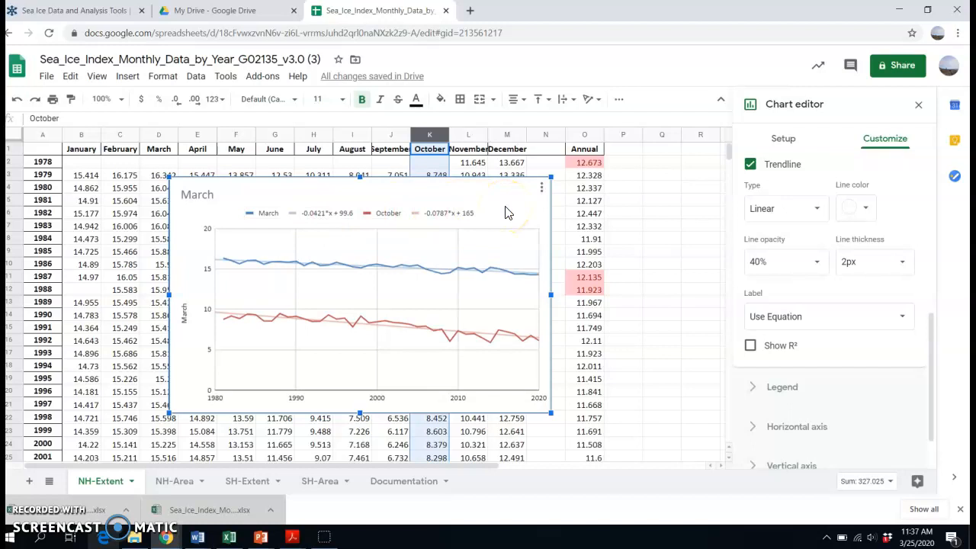
left_click(316, 219)
left_click(436, 217)
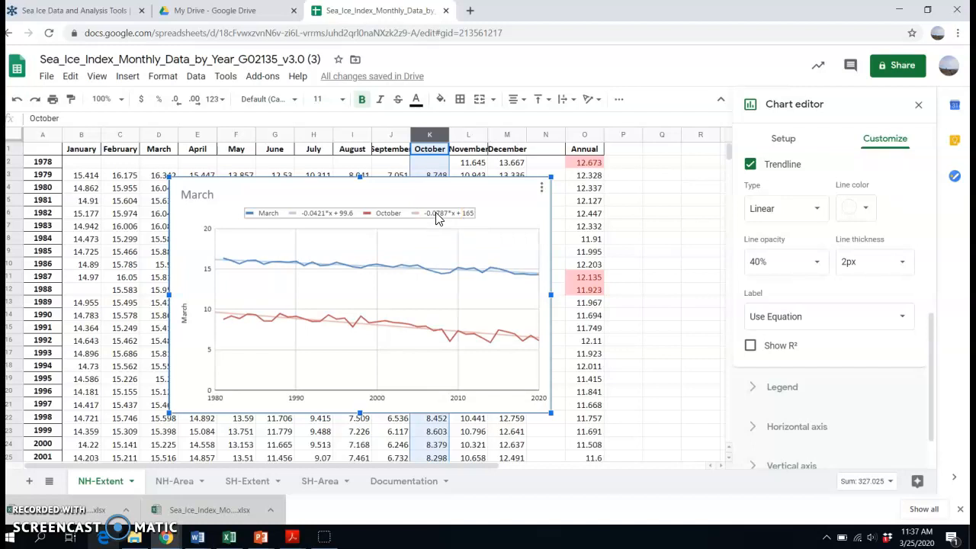
Change the chart title to "Arctic sea ice extent"
left_click(929, 335)
left_click_drag(929, 334, 943, 160)
left_click(812, 212)
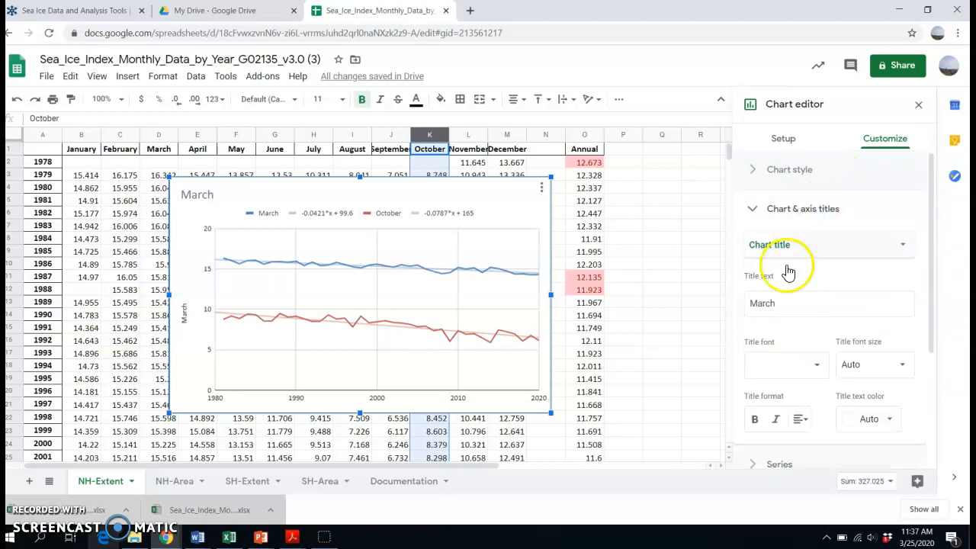
left_click_drag(784, 304, 710, 318)
type("Arctic se")
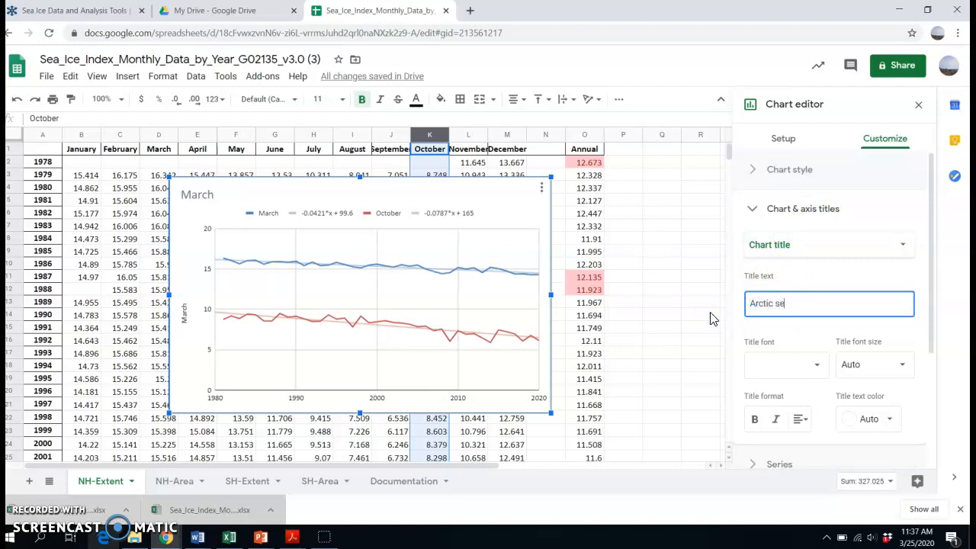
type("a ice axtent")
Change the chart's vertical axis title to "Sea ice extent"
left_click(859, 253)
left_click(802, 304)
double_click(780, 299)
type("Sea ic")
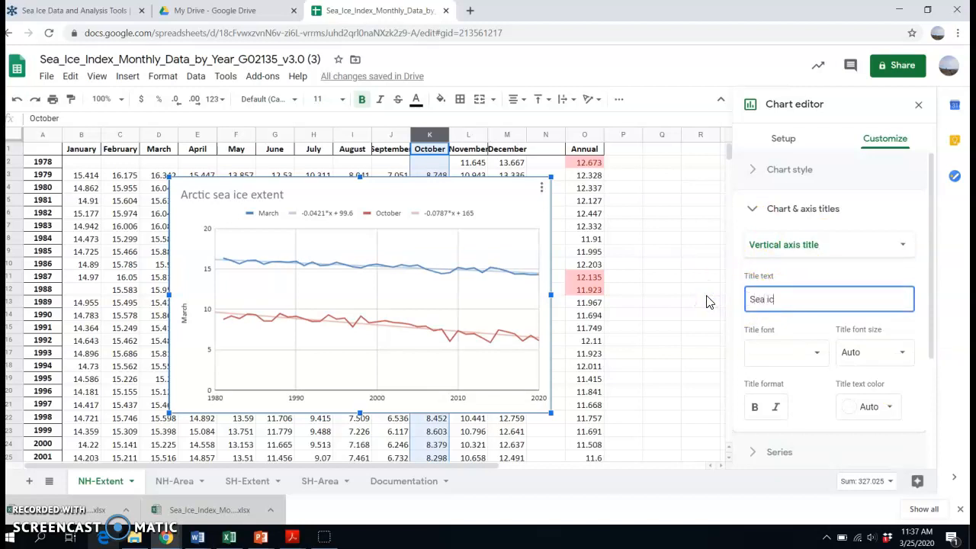
type("e extent")
left_click(869, 257)
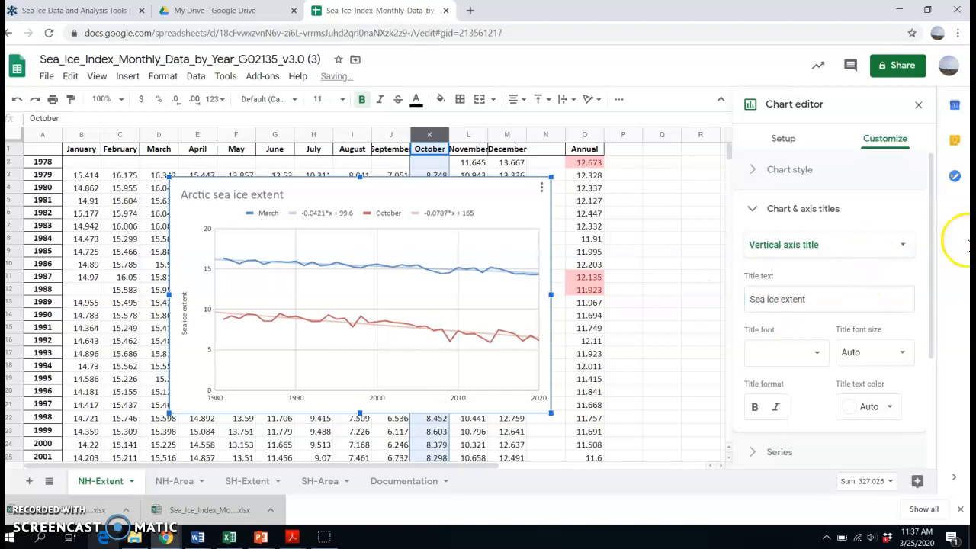